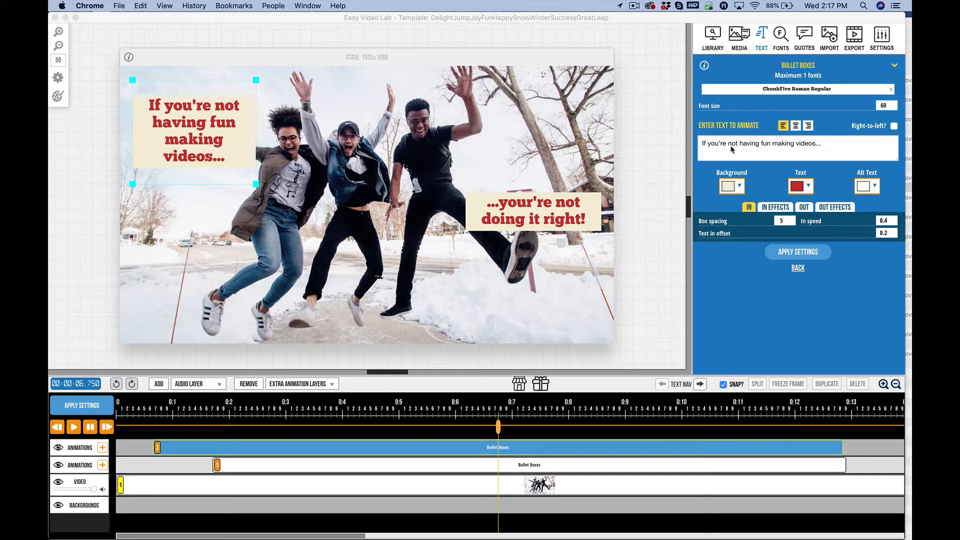
# - Step back and forth between the two Bullet Boxes text blocks to review the settings of each
pyautogui.click(524, 469)
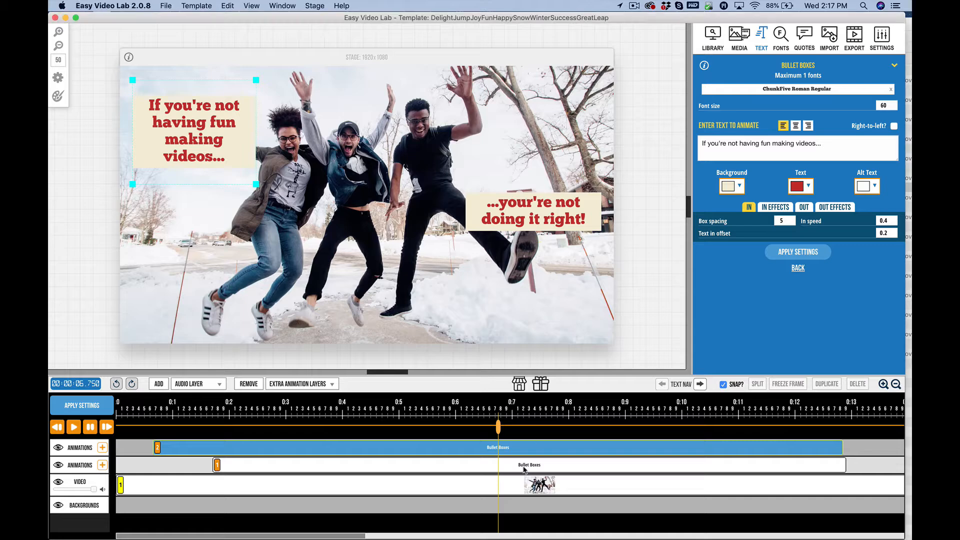
pyautogui.click(528, 464)
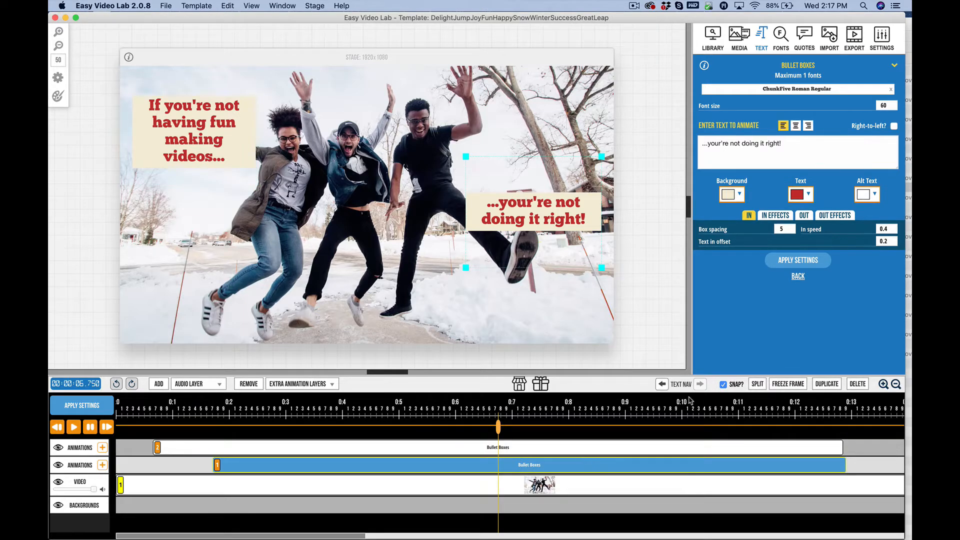
pyautogui.click(663, 384)
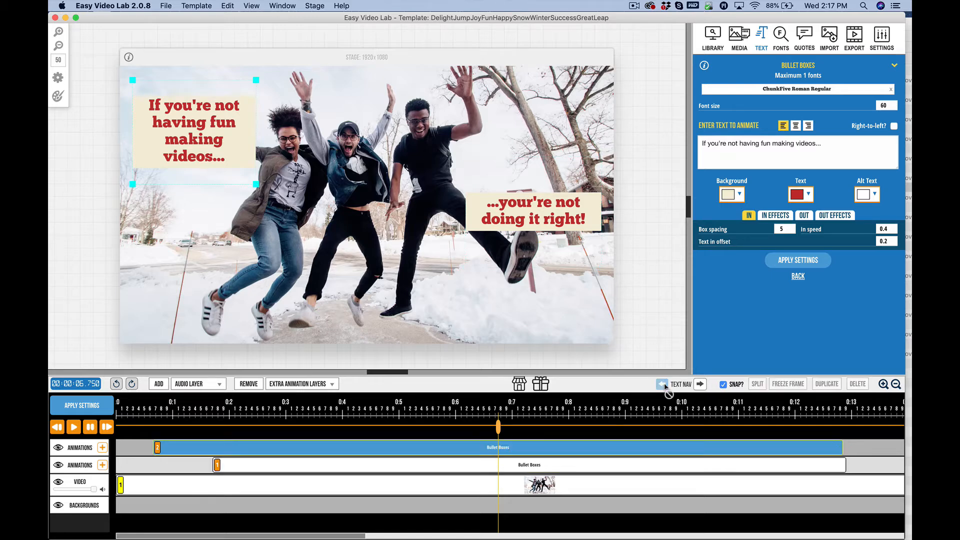
pyautogui.click(699, 384)
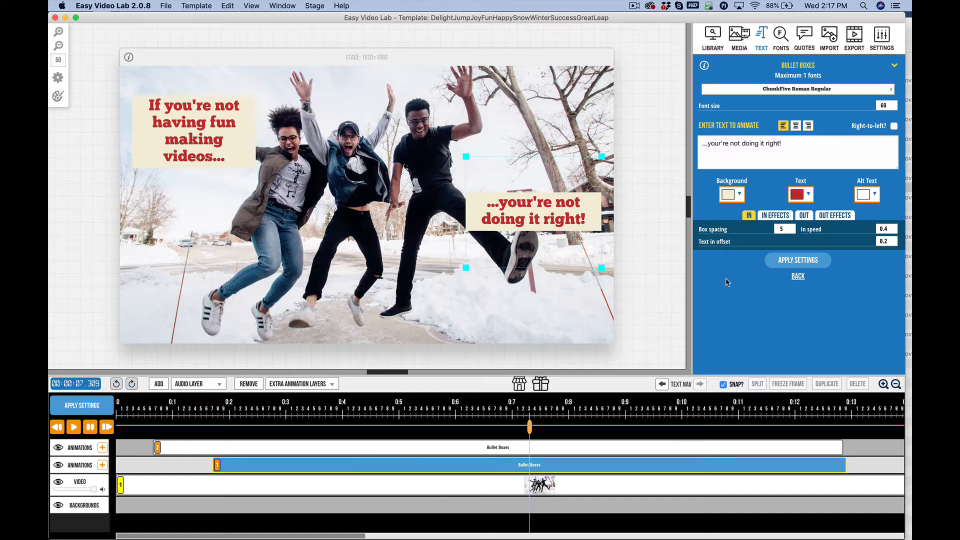
pyautogui.click(662, 384)
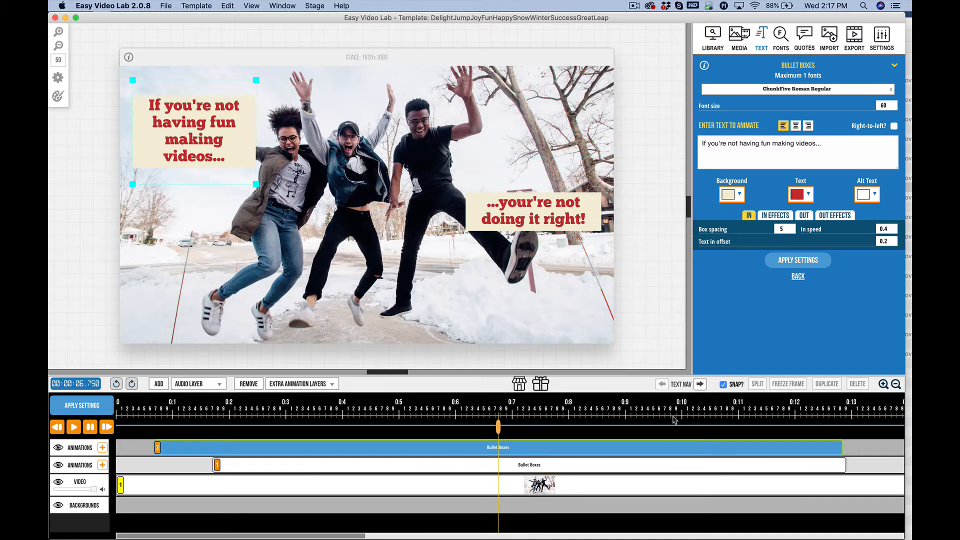
pyautogui.click(700, 384)
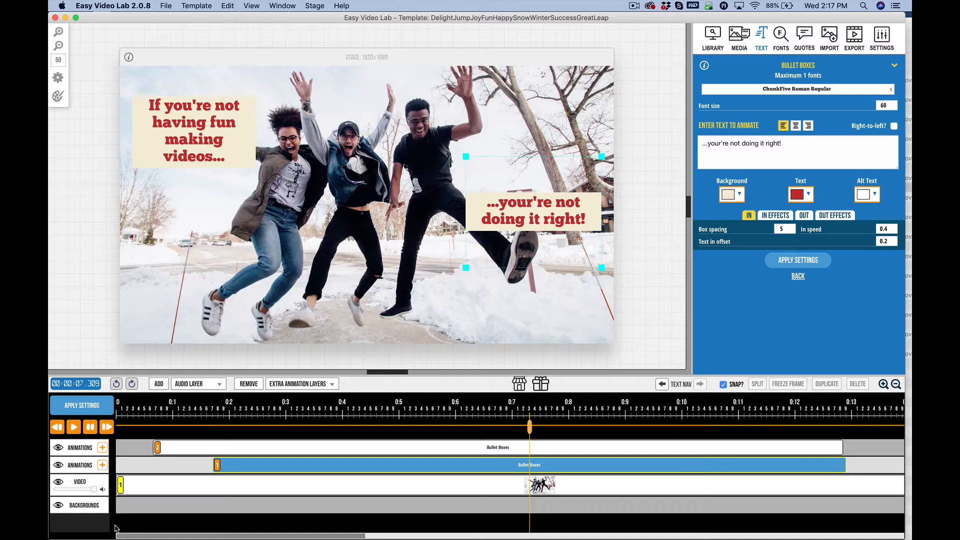
pyautogui.click(261, 448)
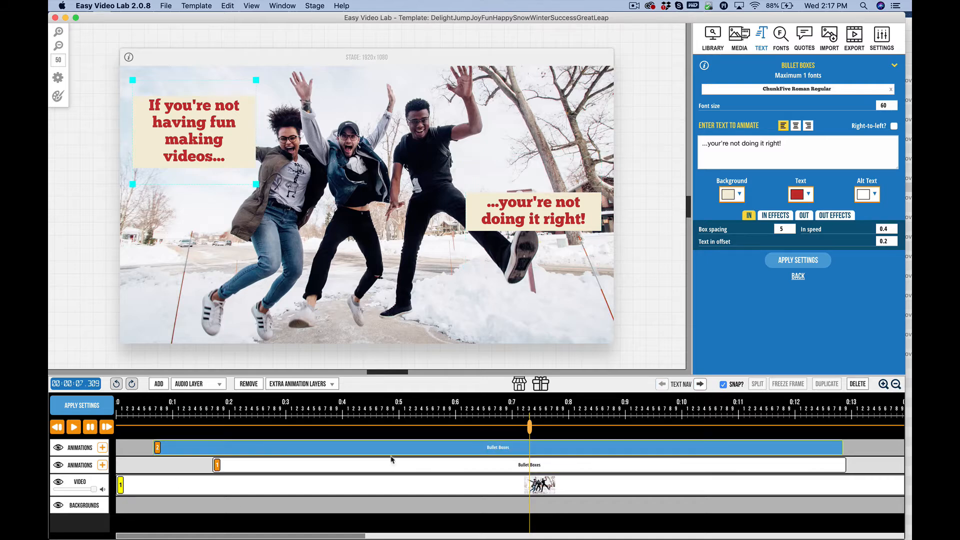
# - Inspect the video clip's controls, and reopen the settings of the "If you're not having fun making videos..." text block
pyautogui.click(424, 481)
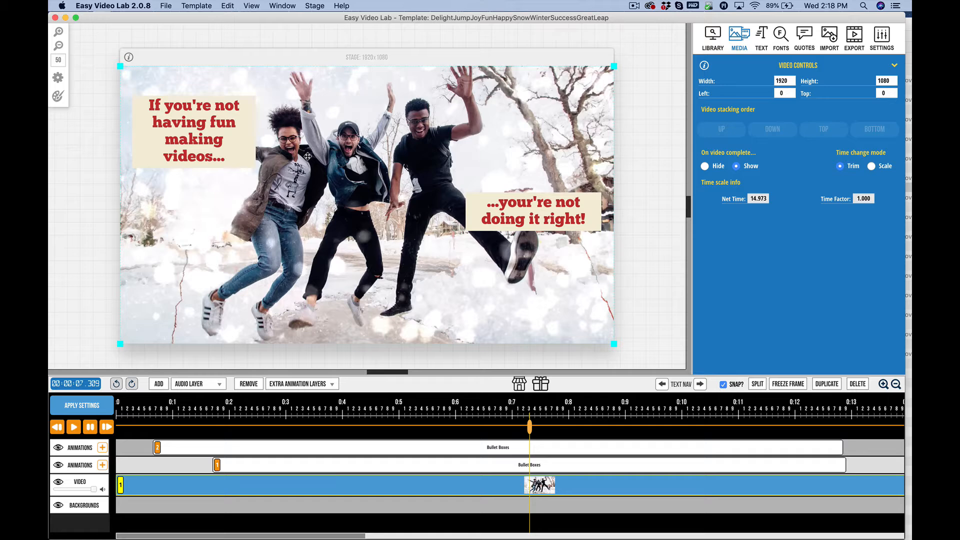
pyautogui.click(221, 450)
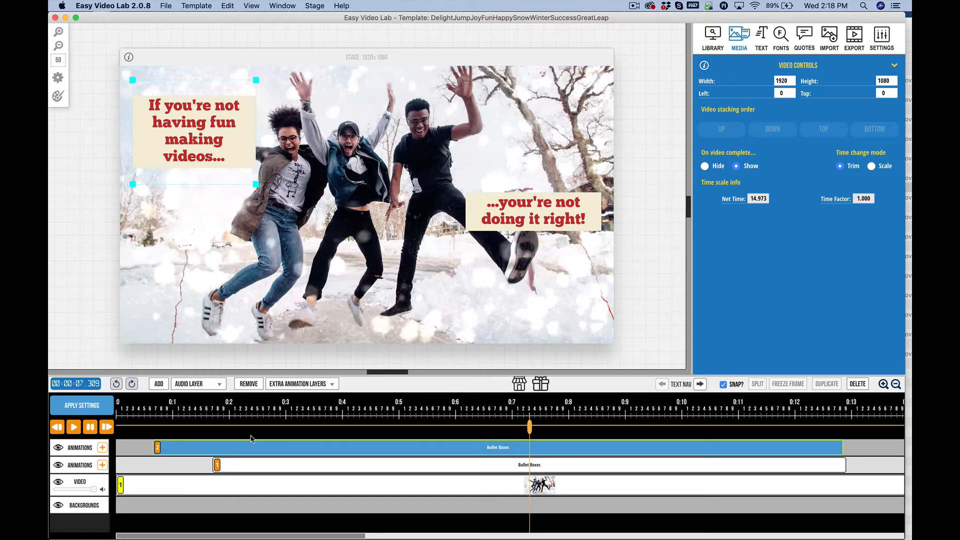
pyautogui.click(241, 451)
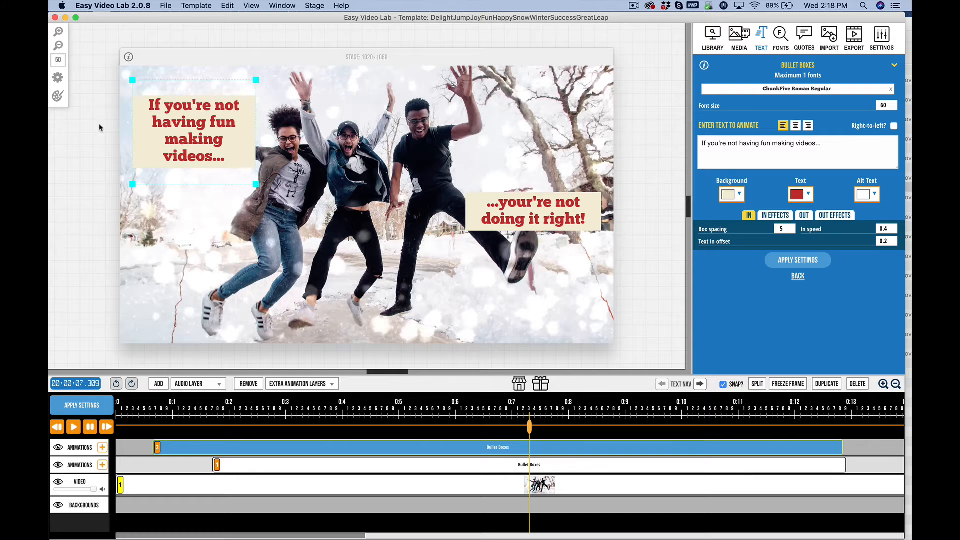
pyautogui.click(59, 79)
# - Move the "...your're not doing it right!" animation to the top of the stack
pyautogui.click(266, 466)
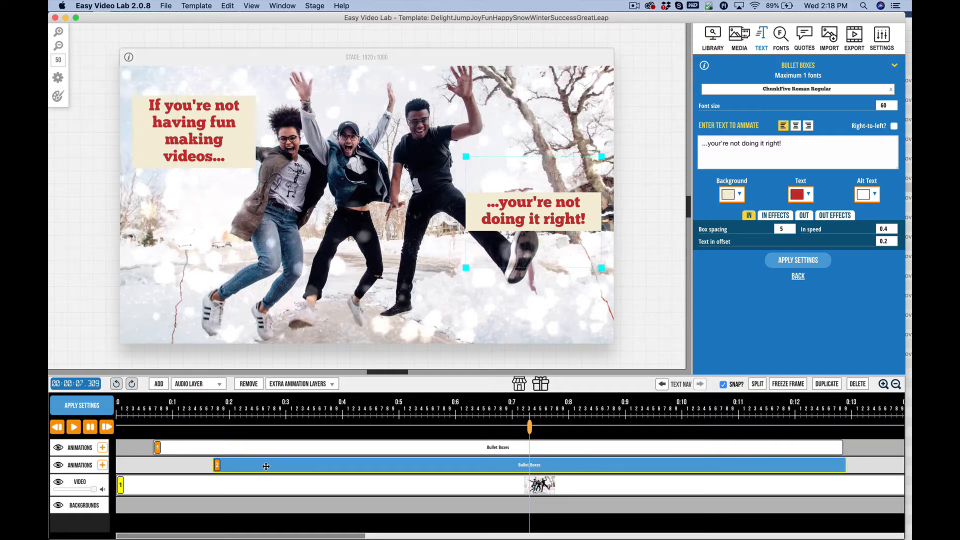
pyautogui.rightClick(266, 466)
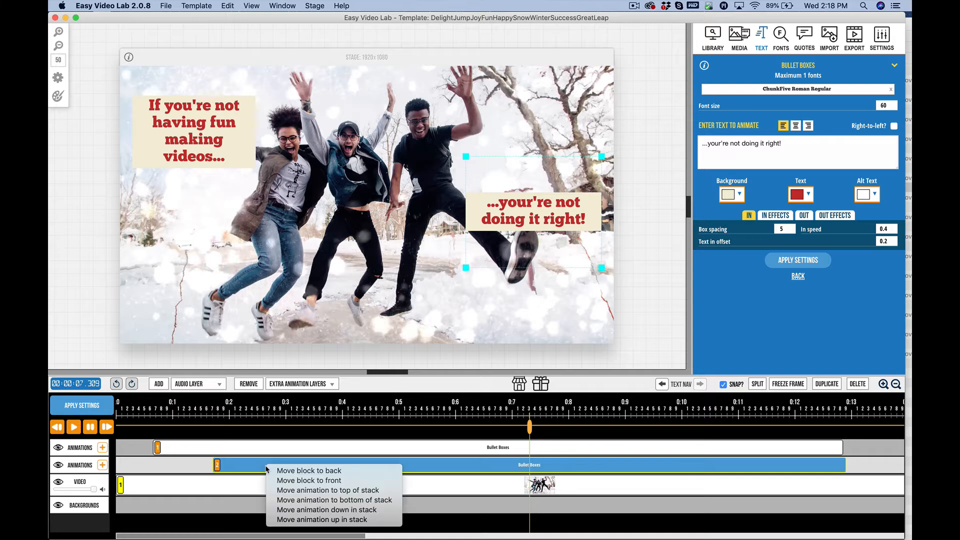
pyautogui.click(312, 493)
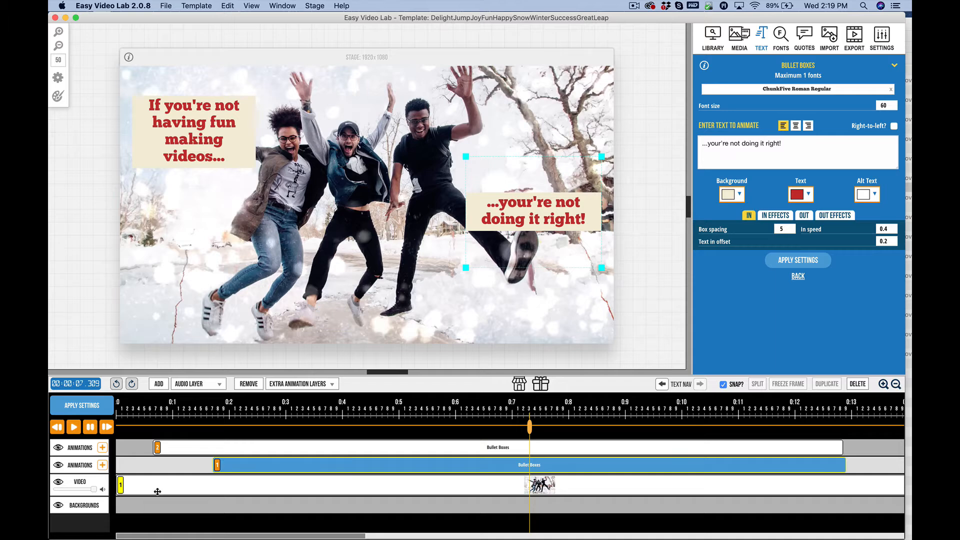
# - Split the video clip at about 13.27 s, just past the text blocks' end, with snapping turned off
pyautogui.click(144, 482)
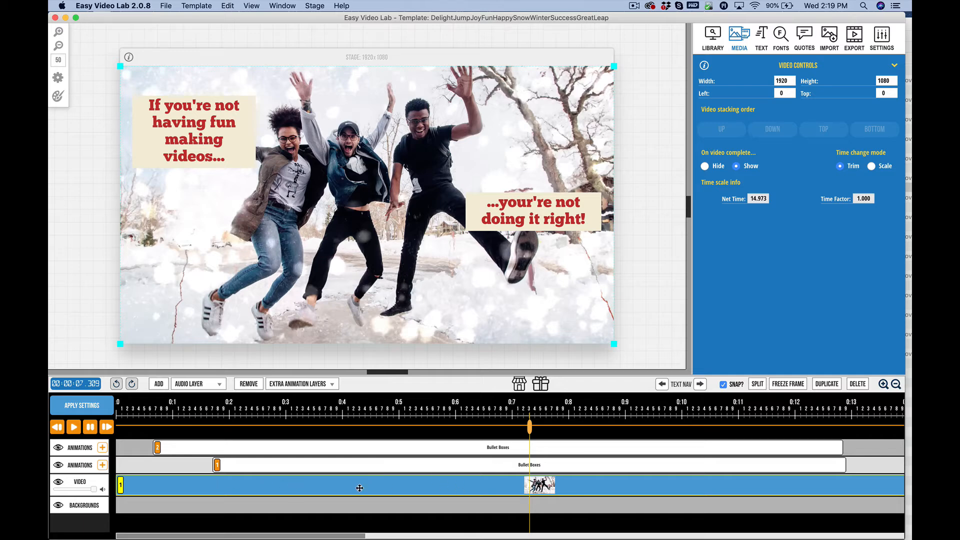
pyautogui.hscroll(10, 662, 472)
pyautogui.hscroll(-3, 660, 468)
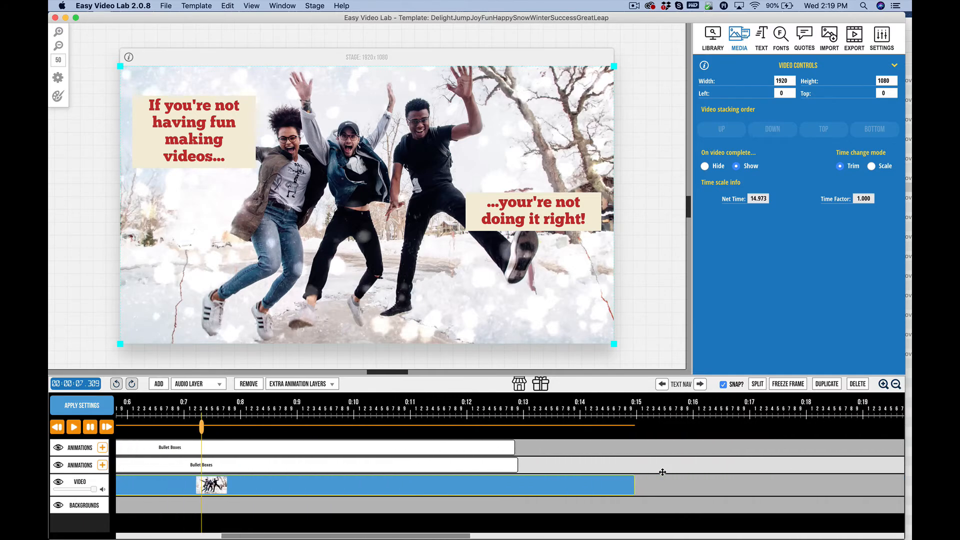
pyautogui.click(565, 427)
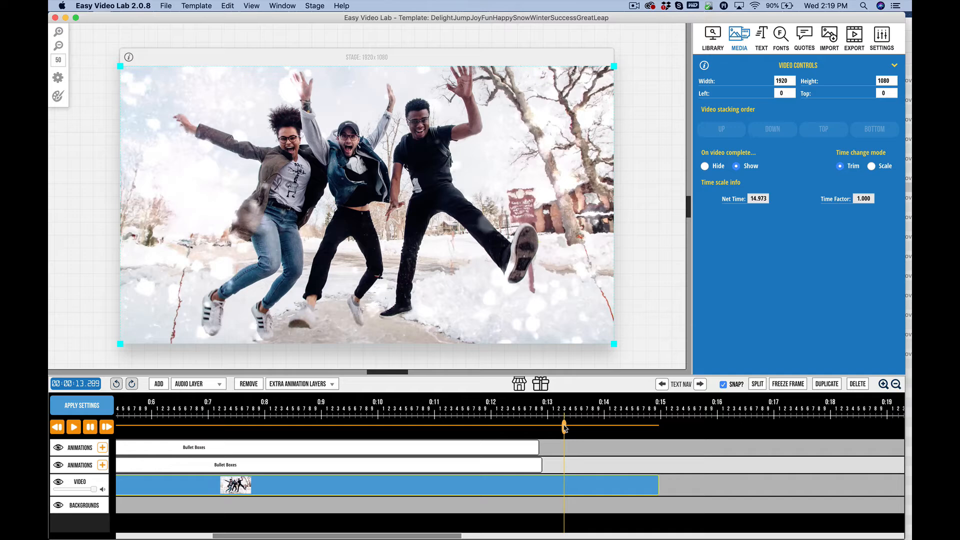
pyautogui.moveTo(564, 427); pyautogui.dragTo(563, 427)
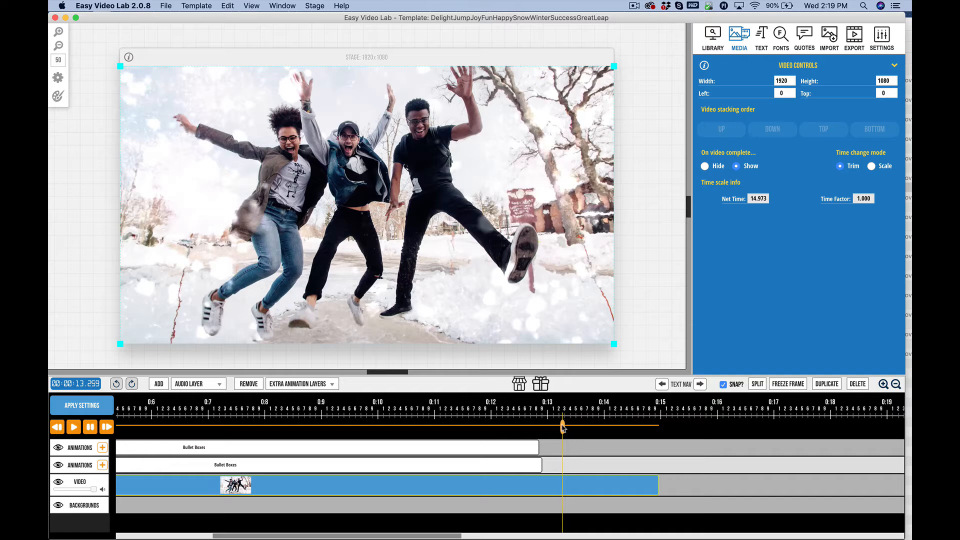
pyautogui.click(724, 385)
pyautogui.click(723, 384)
pyautogui.click(756, 386)
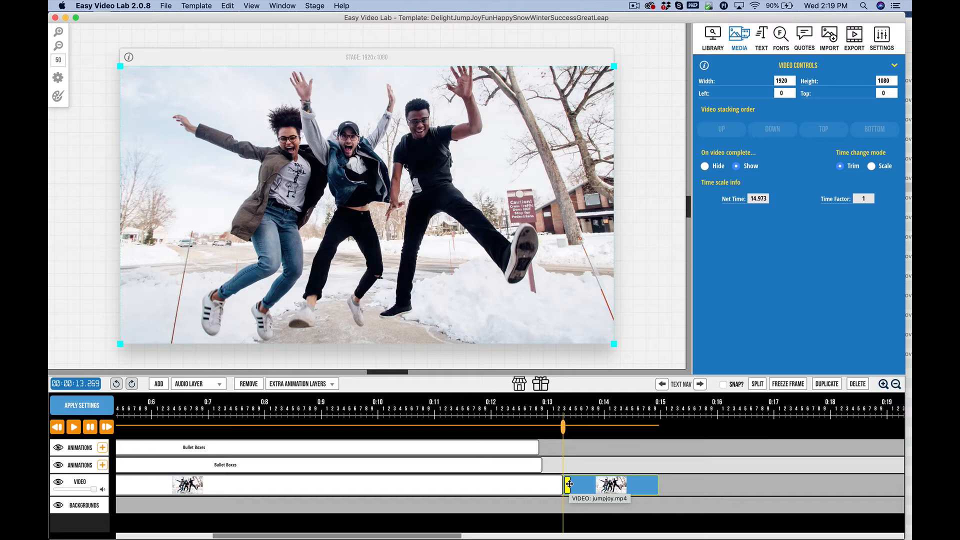
# - Slide the split-off second video clip about 0.9 s later on the timeline, and move it back against the first clip
pyautogui.moveTo(577, 485); pyautogui.dragTo(626, 486)
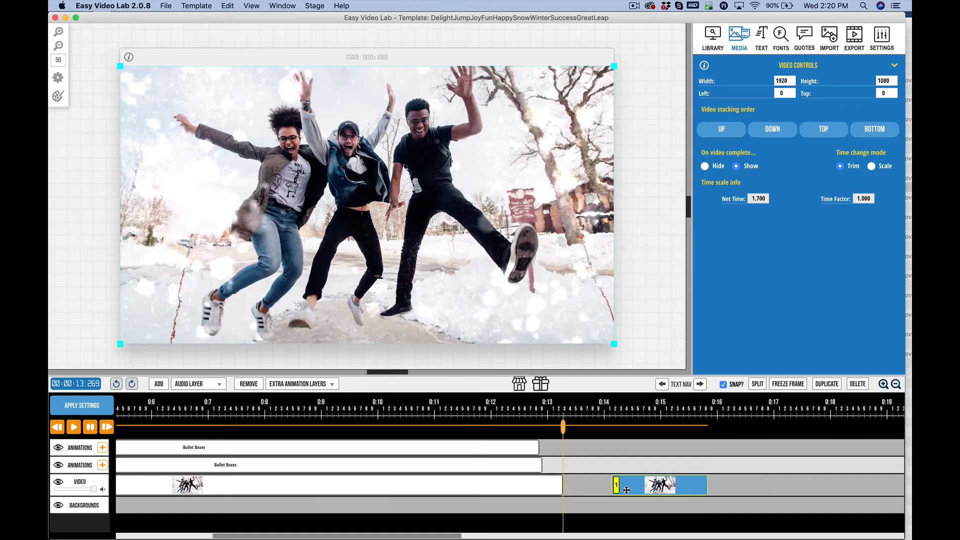
pyautogui.moveTo(629, 487); pyautogui.dragTo(580, 488)
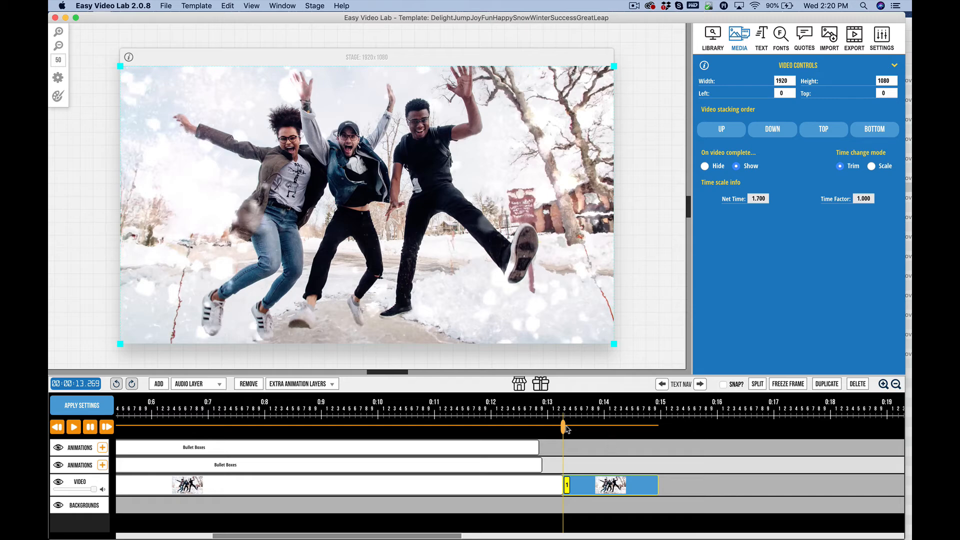
# - Add a freeze frame at the end of the second video clip, at 14.960 s, and delete it
pyautogui.moveTo(563, 428); pyautogui.dragTo(684, 431)
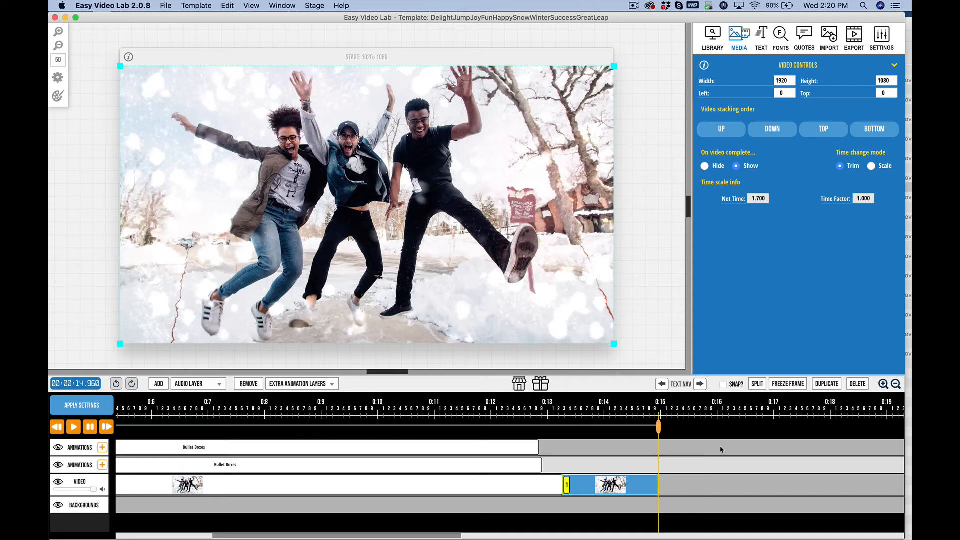
pyautogui.click(788, 384)
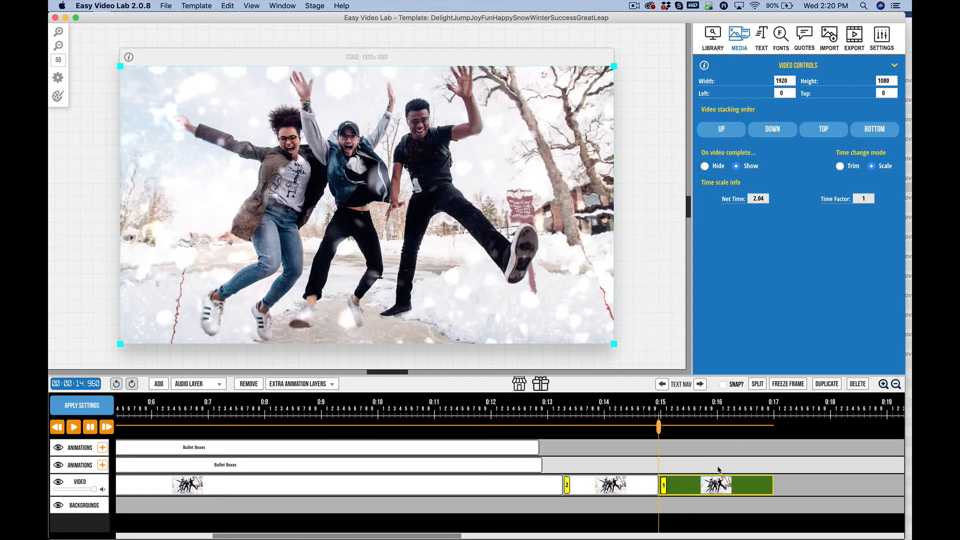
pyautogui.click(857, 384)
pyautogui.click(557, 188)
# - Duplicate the short second video clip and delete the copy
pyautogui.click(611, 482)
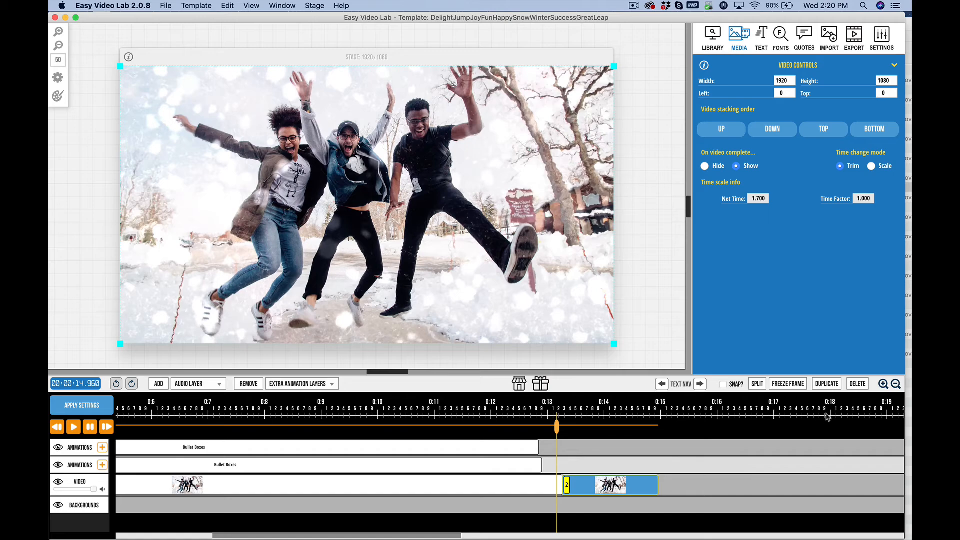
pyautogui.click(826, 384)
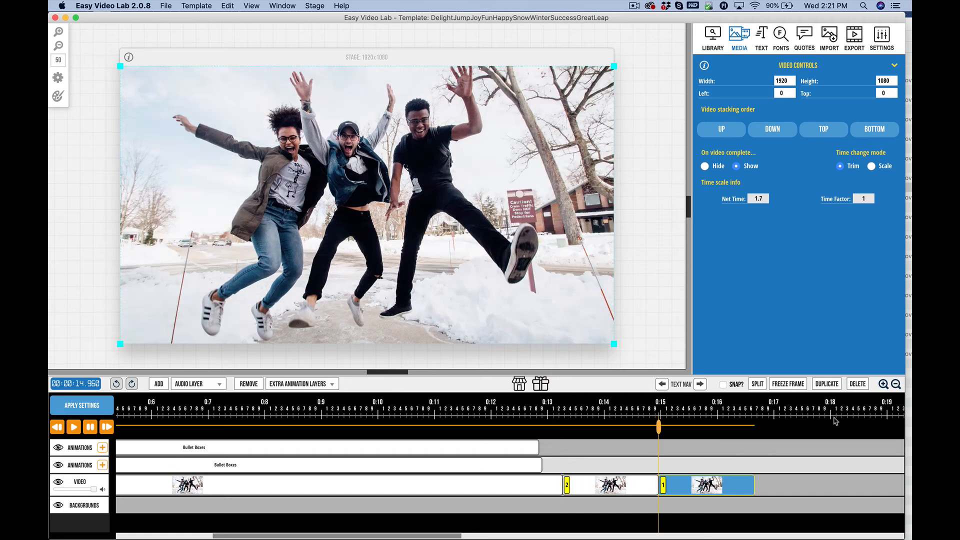
pyautogui.click(857, 384)
pyautogui.click(554, 188)
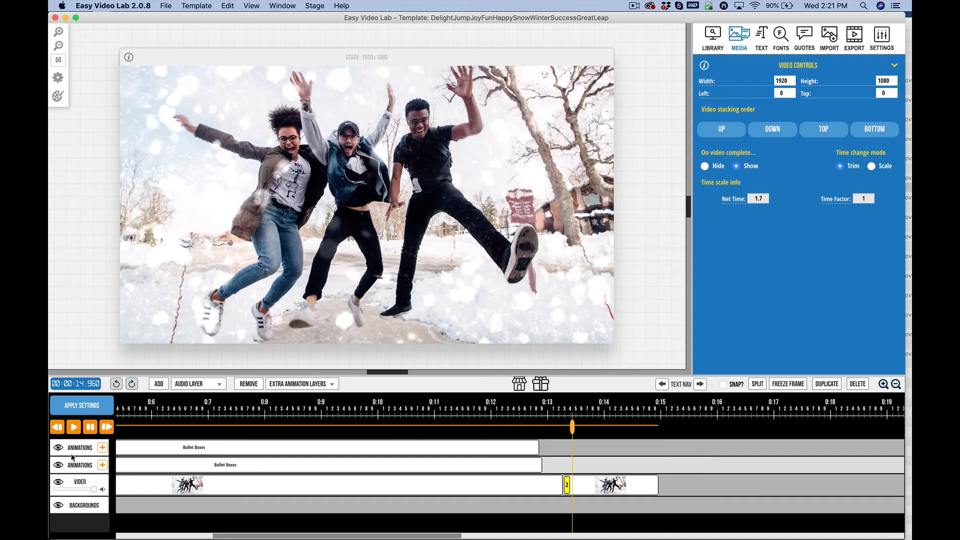
# - Toggle the video layer's visibility off and on twice
pyautogui.click(58, 483)
pyautogui.click(59, 483)
pyautogui.click(58, 483)
pyautogui.click(58, 483)
# - Add an empty block to the upper animations layer just after the video split, and delete it
pyautogui.click(102, 448)
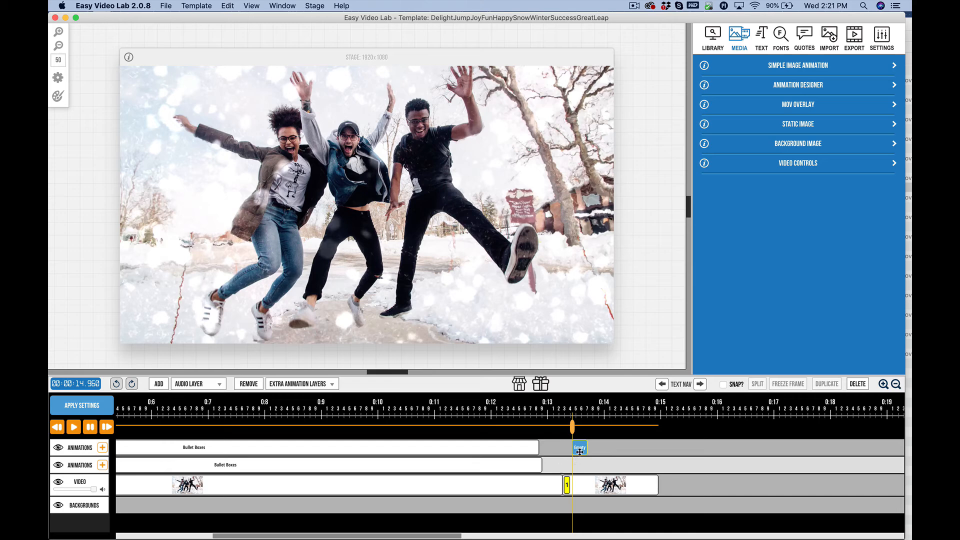
pyautogui.click(858, 385)
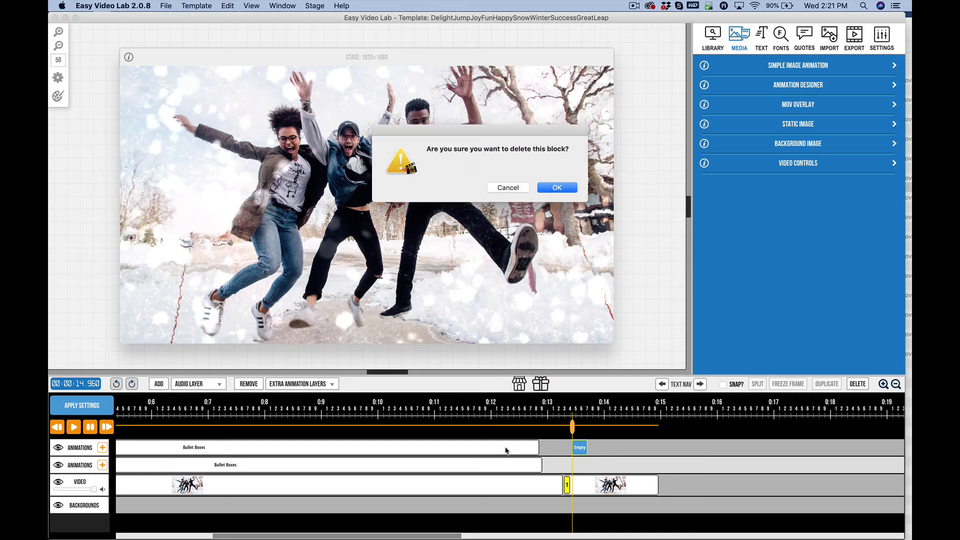
pyautogui.click(557, 188)
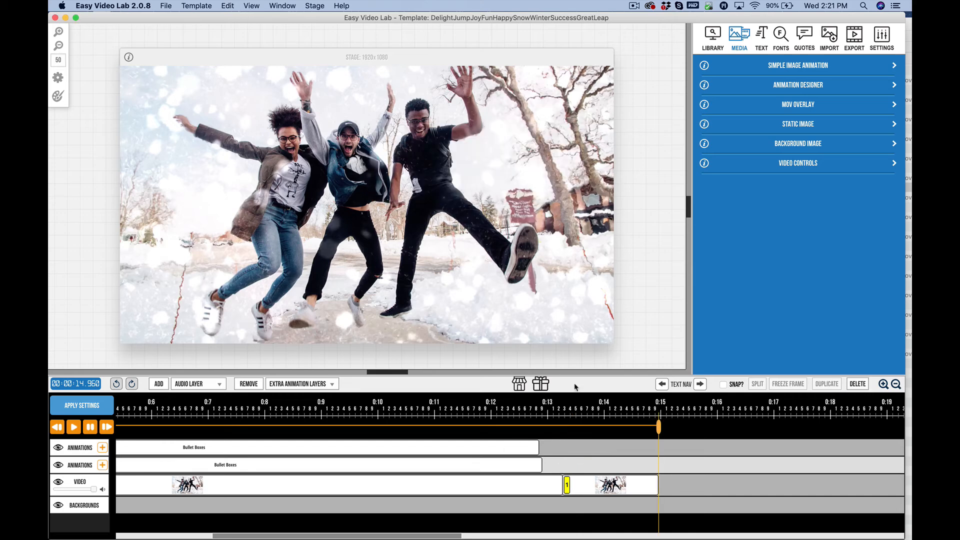
# - Scrub the playhead around the video split and on to 13.960 s, and return it to the start of the timeline
pyautogui.moveTo(573, 428); pyautogui.dragTo(550, 426)
pyautogui.click(602, 423)
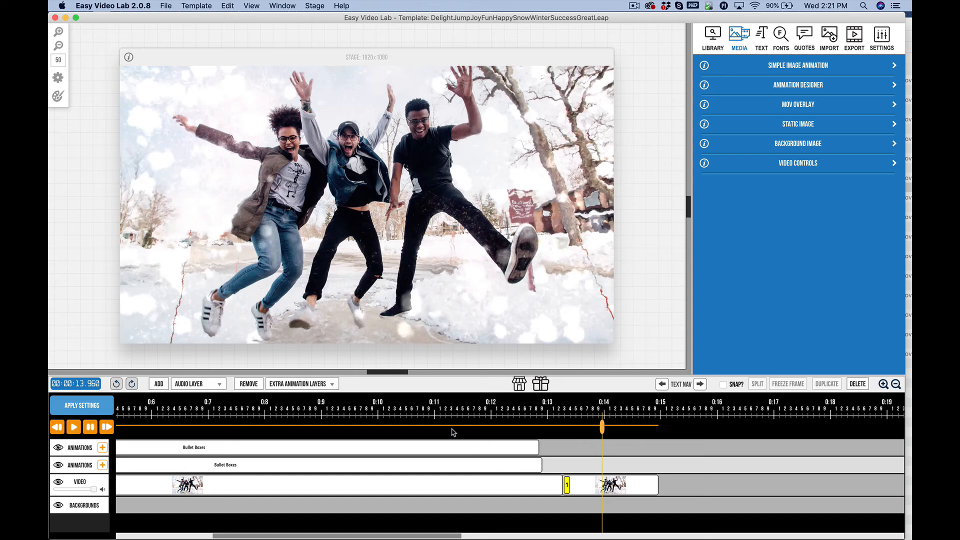
pyautogui.click(58, 427)
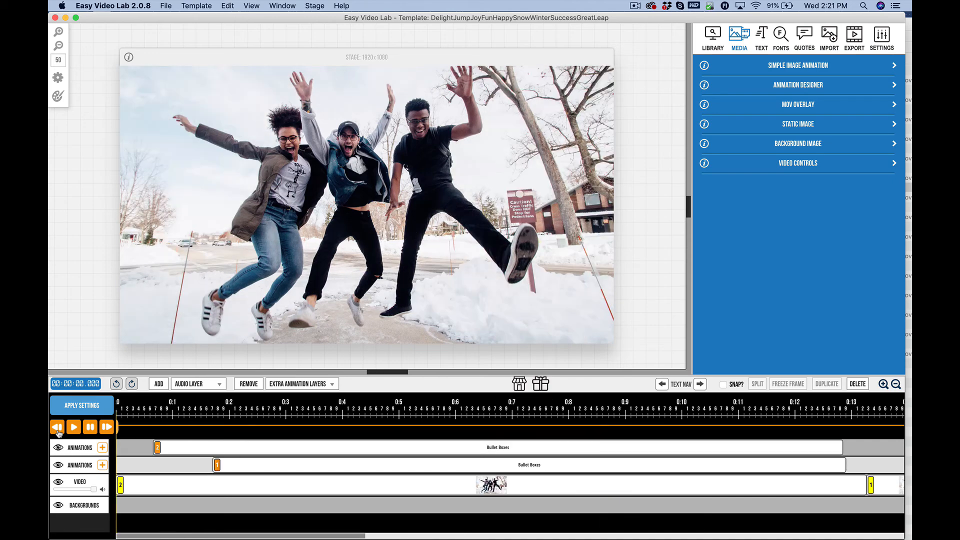
# - Add an empty block at the start of the upper animations layer and delete it
pyautogui.click(103, 449)
pyautogui.click(858, 385)
pyautogui.click(552, 192)
# - Select the first video clip and open the Static Image media settings
pyautogui.click(341, 488)
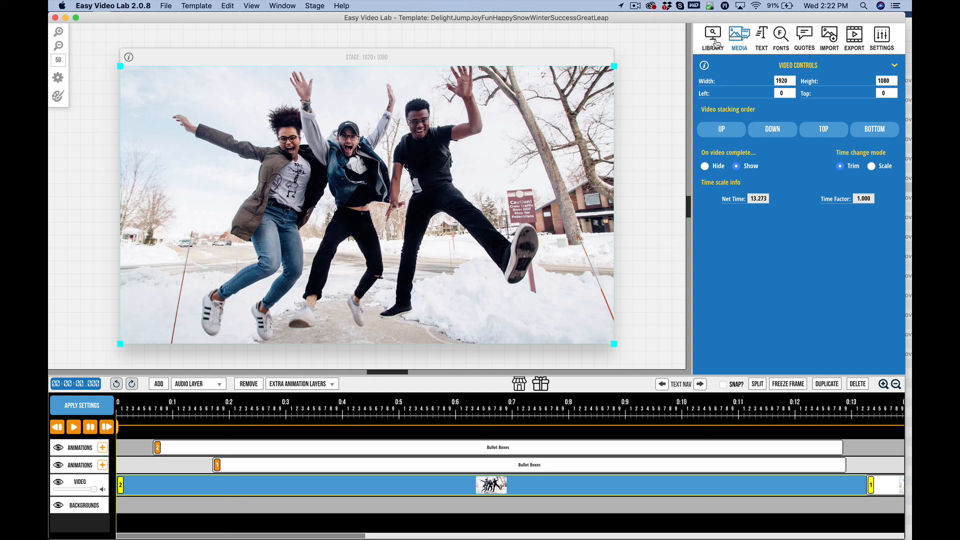
pyautogui.click(739, 39)
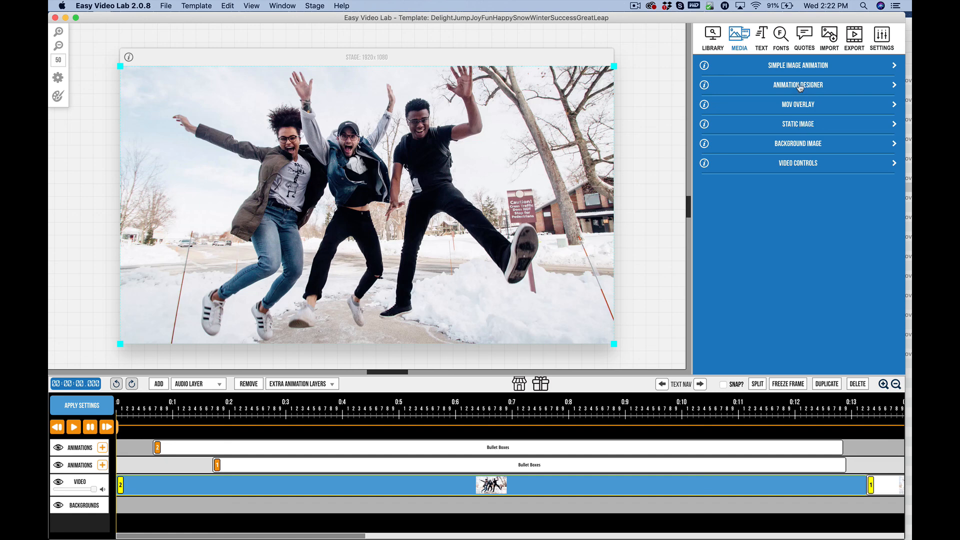
pyautogui.click(797, 127)
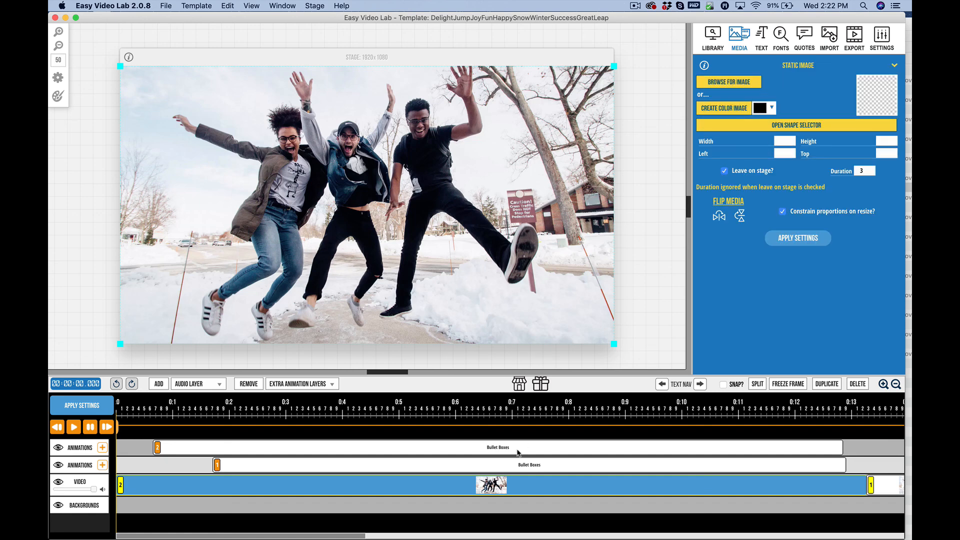